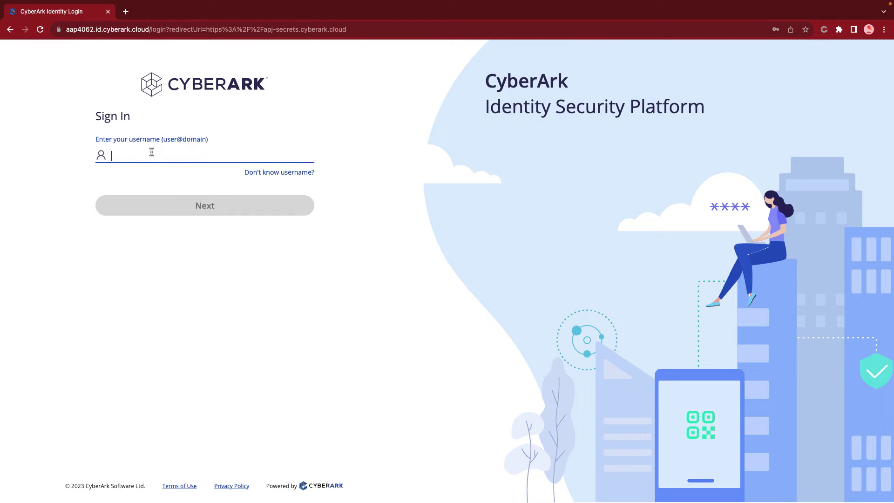
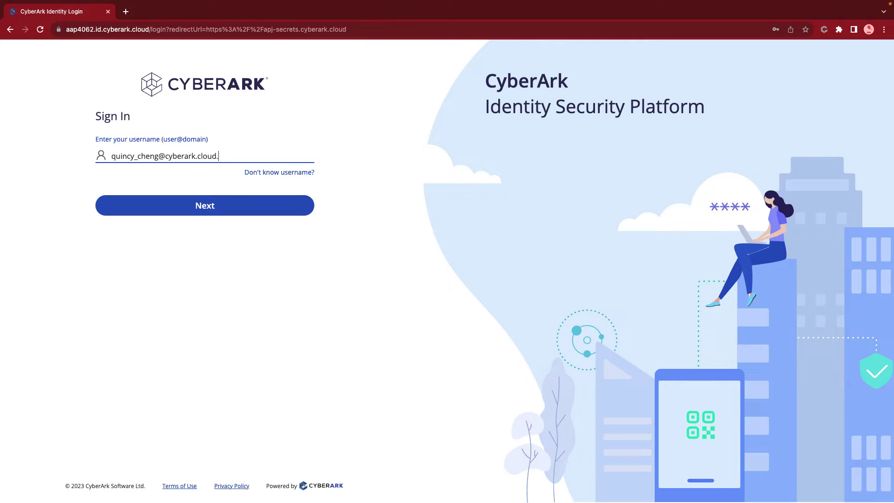
Sign in with the account username and saved browser password, keeping the session signed in
key("Return")
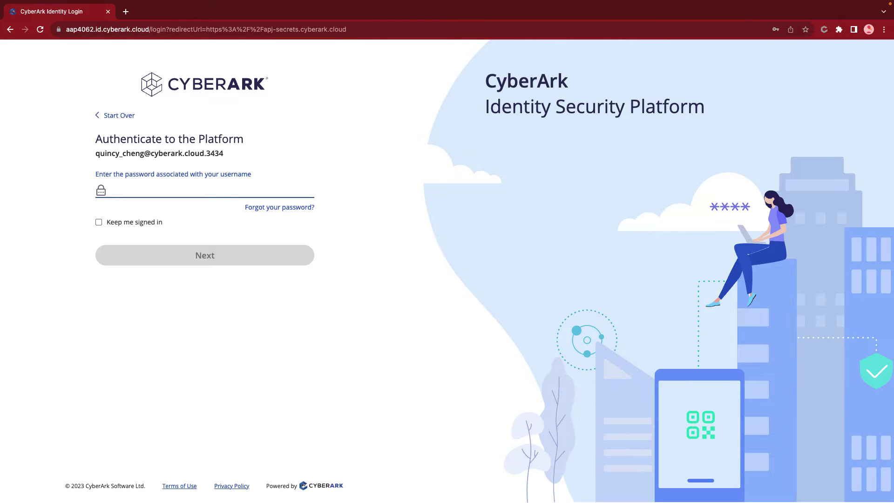
left_click(128, 223)
left_click(142, 196)
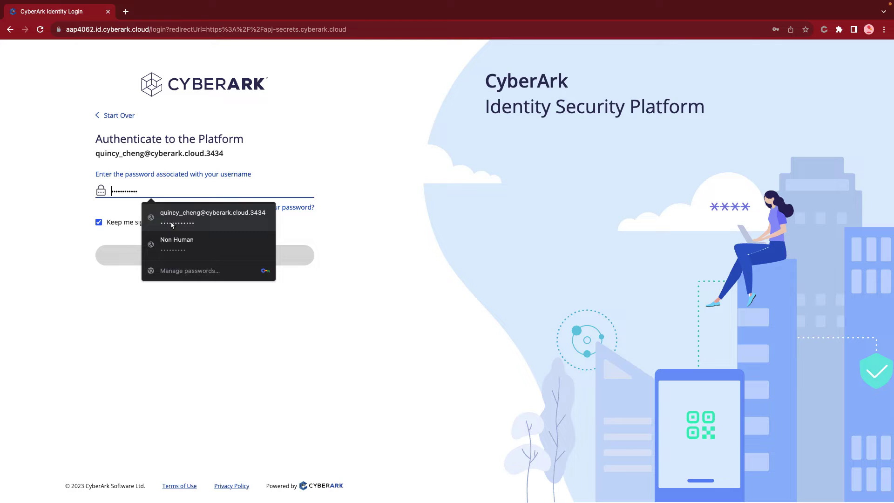
left_click(173, 215)
left_click(168, 254)
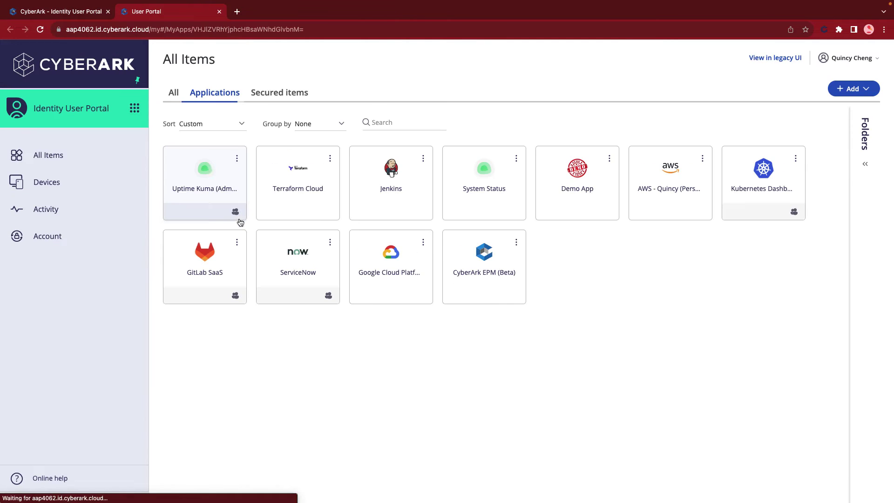
Launch Identity Flows and select SNOW-CMDB-GetLinuxCI from Builder > Flows
left_click(135, 108)
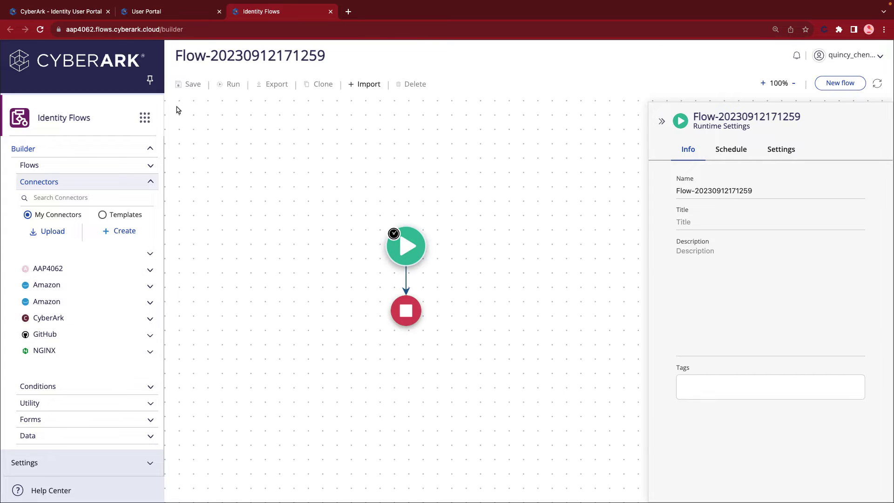
left_click(132, 168)
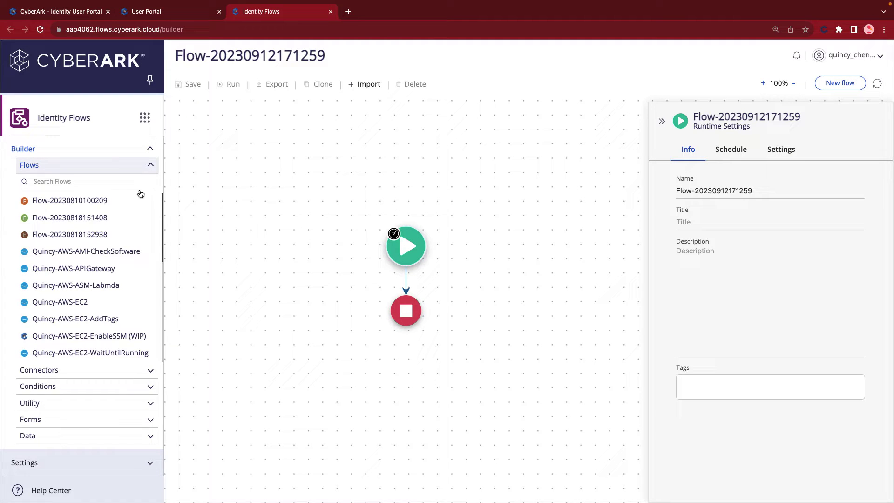
scroll(126, 336, "down", 5)
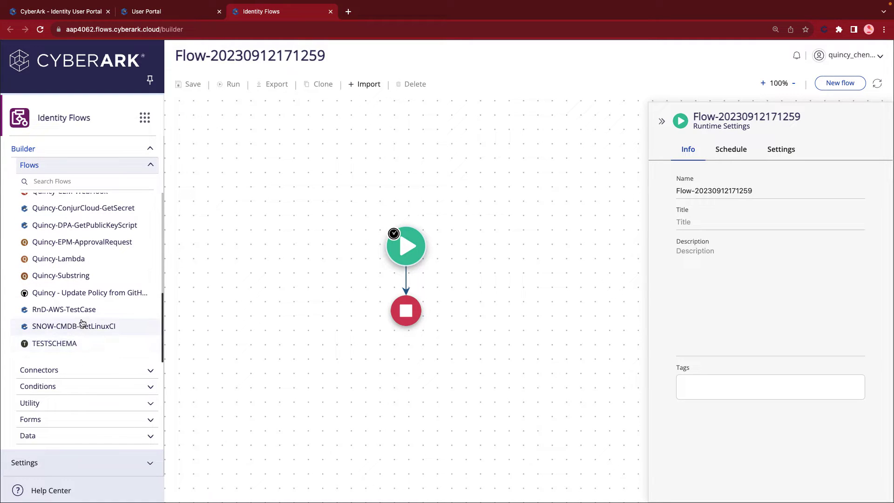
left_click(86, 325)
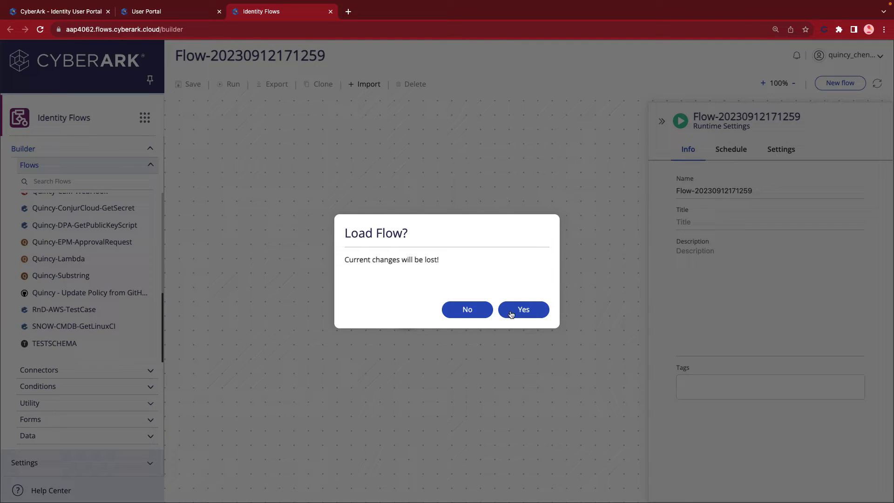
Load the flow, discarding changes, and review the Create Client Token and OIDC access token steps
left_click(511, 313)
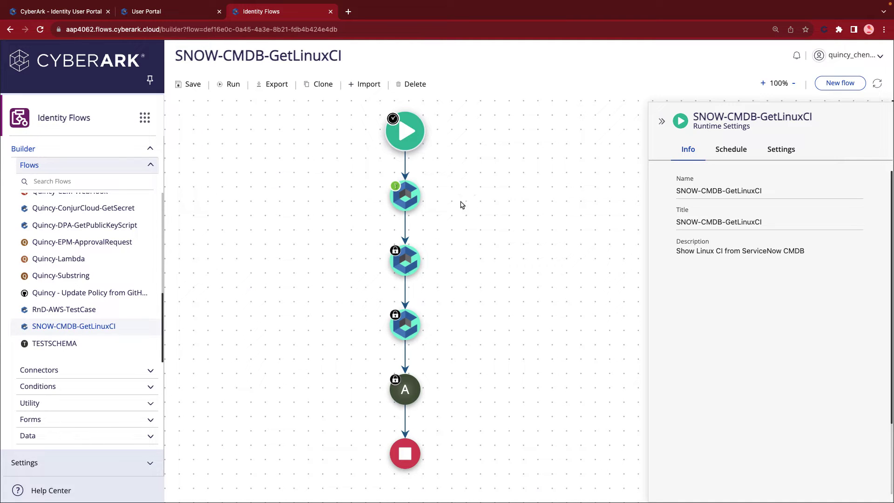
left_click(406, 201)
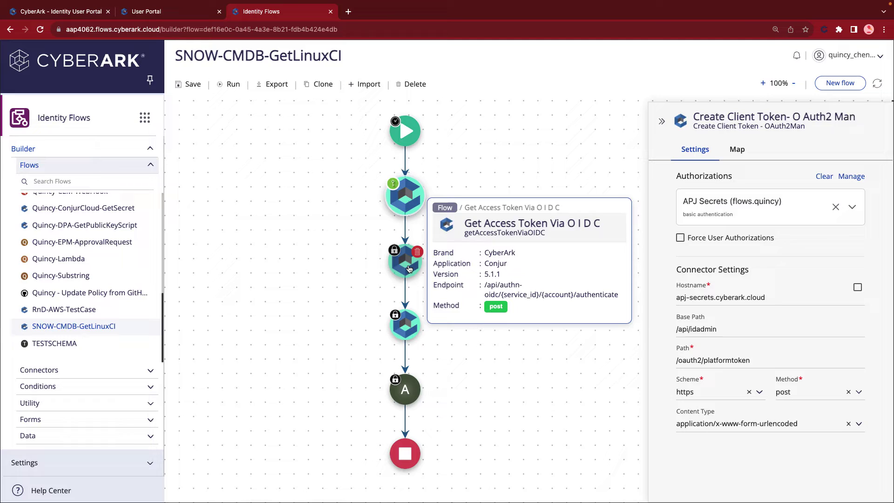
left_click(405, 261)
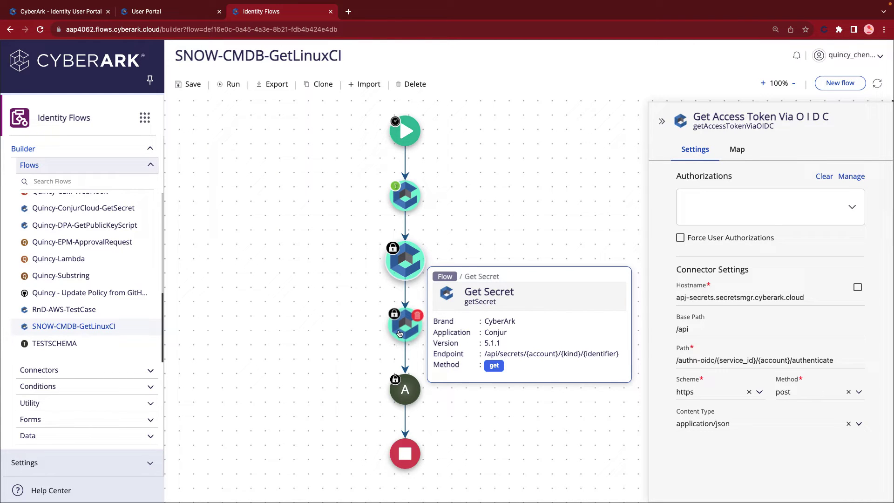
Copy the secret identifier path from the Get Secret step's Map parameters, then exit full screen
left_click(399, 333)
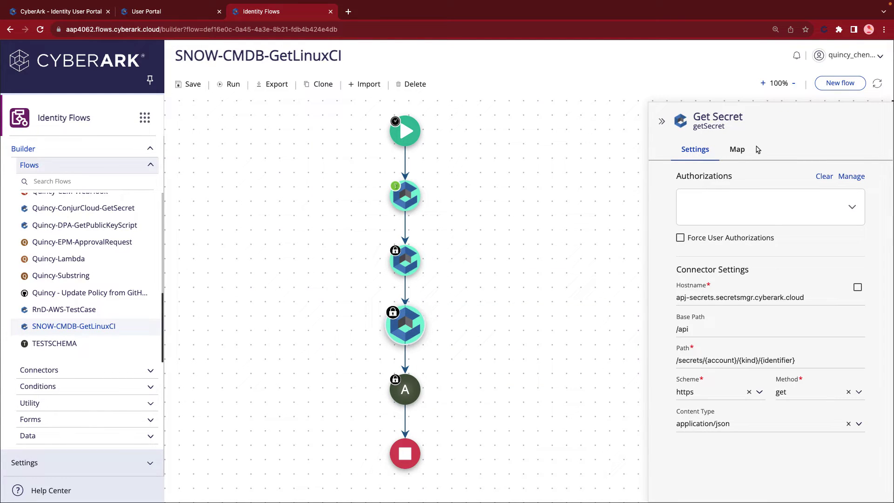
left_click(741, 151)
triple_click(756, 237)
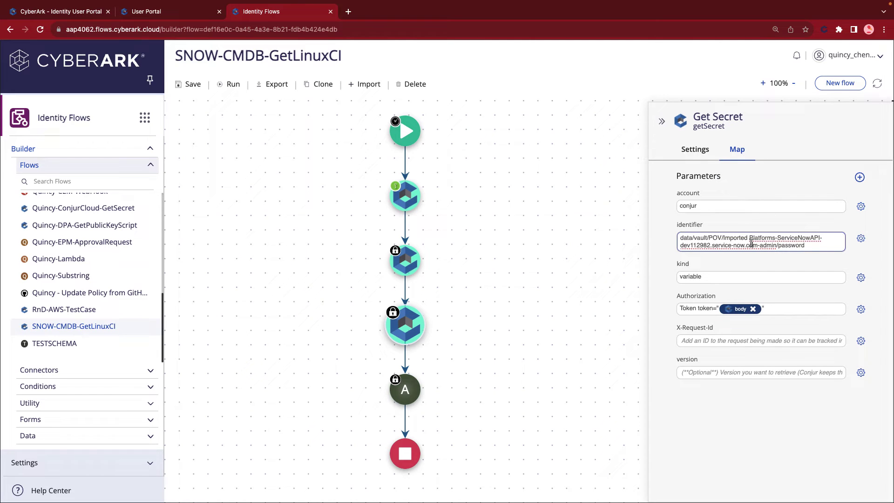
right_click(752, 241)
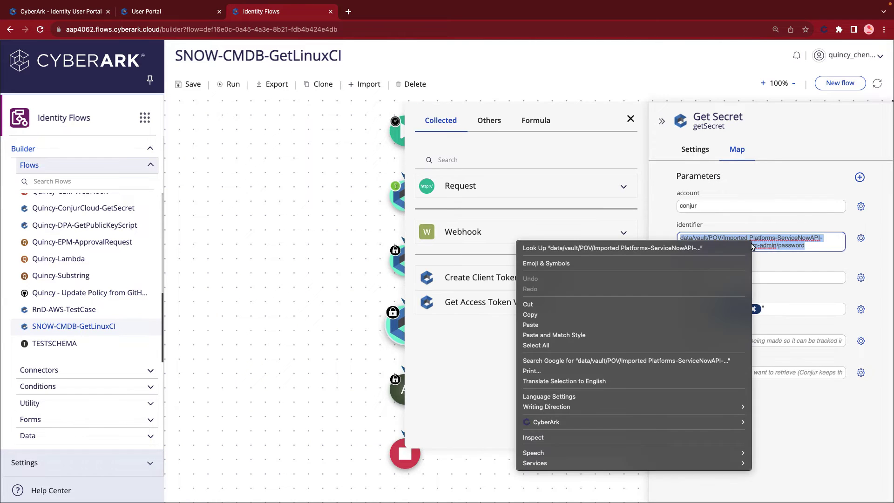
left_click(627, 314)
key("ctrl+super+f")
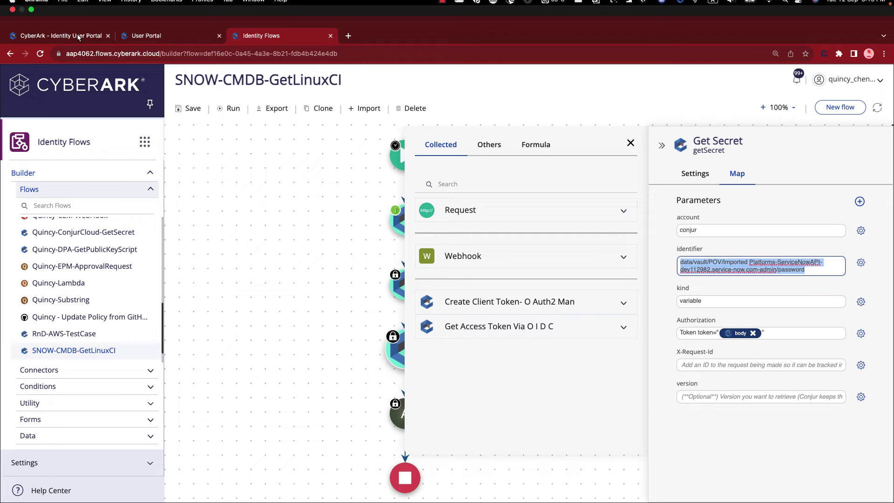
Open Conjur Cloud from the Identity User Portal's CyberArk services list
left_click(85, 37)
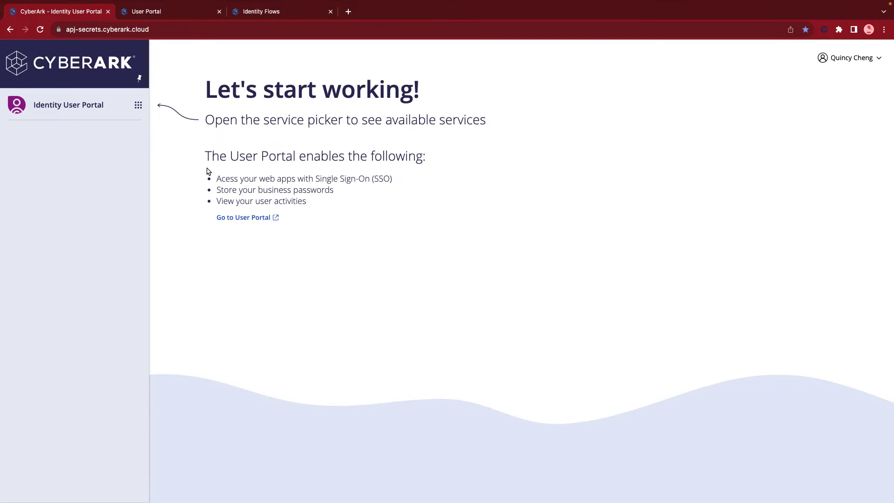
left_click(139, 105)
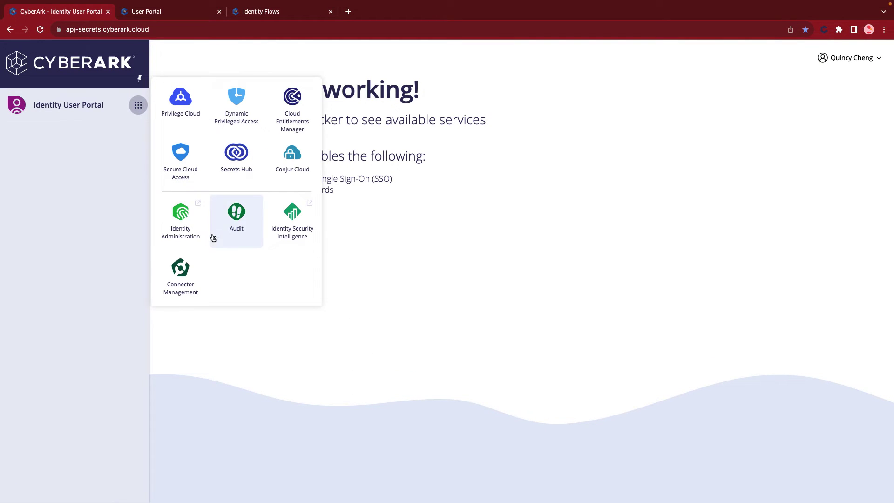
left_click(296, 173)
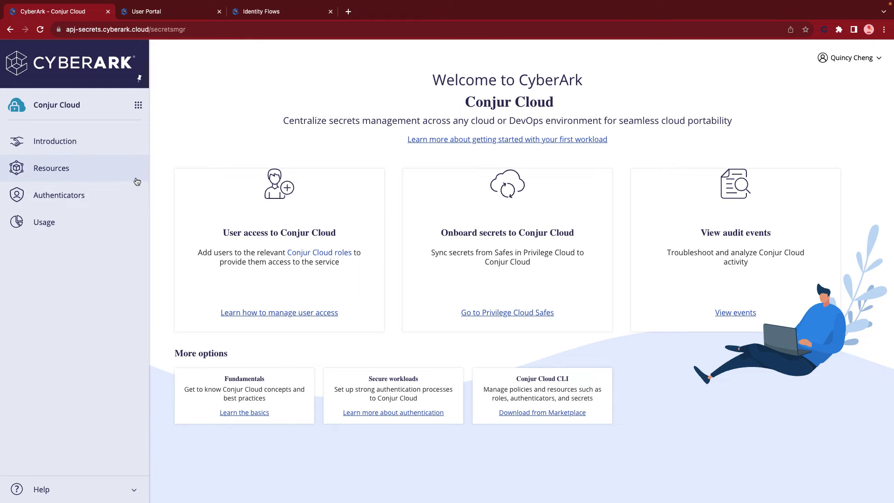
Search Resources for the pasted ServiceNowAPI admin password secret and open its details
left_click(136, 173)
right_click(312, 95)
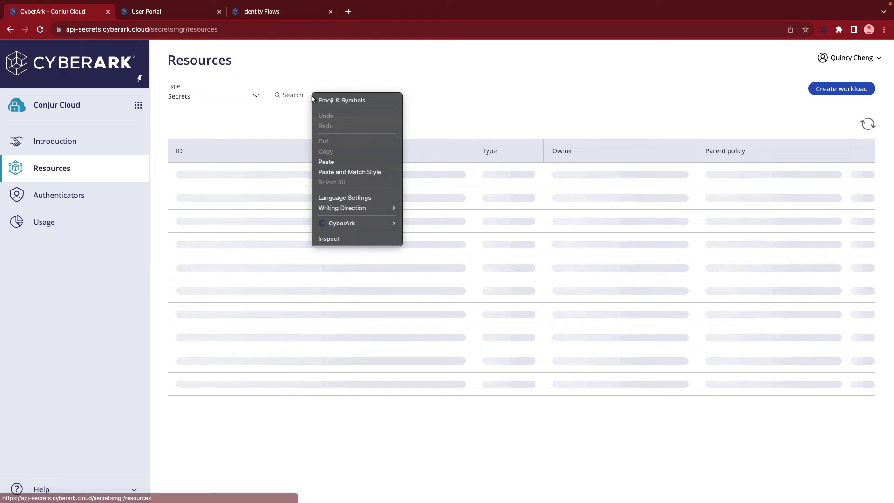
left_click(366, 161)
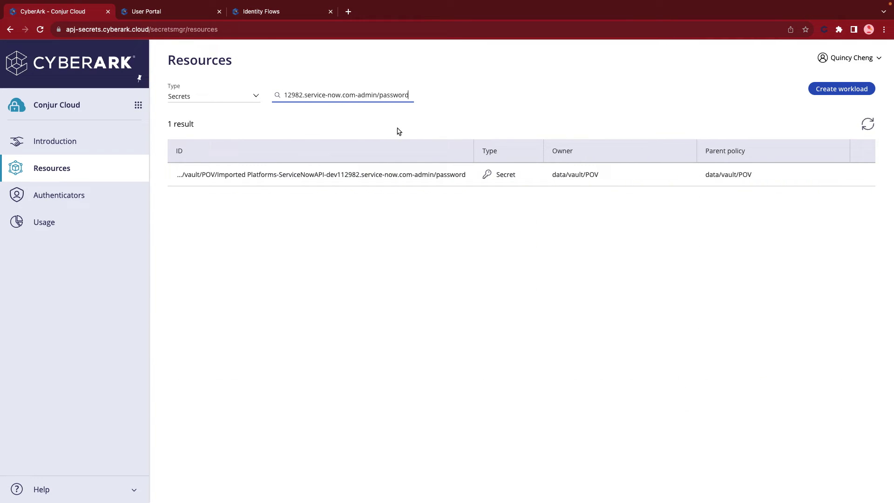
left_click(374, 172)
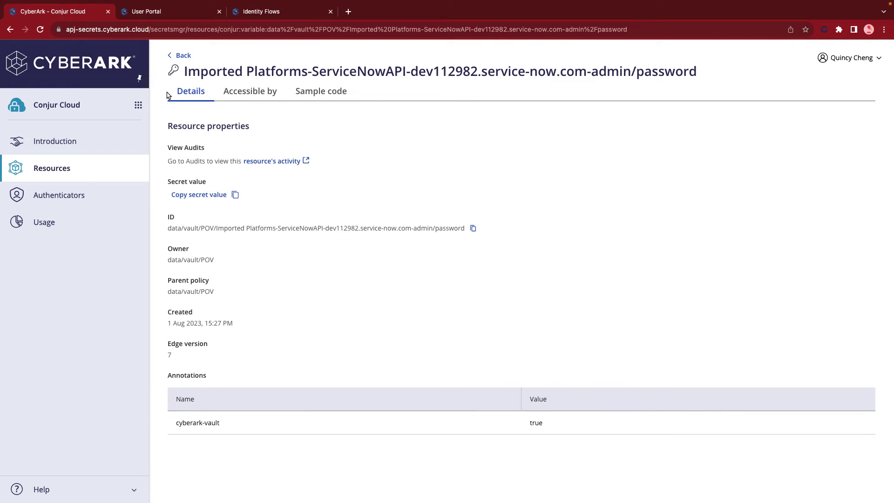
left_click(261, 15)
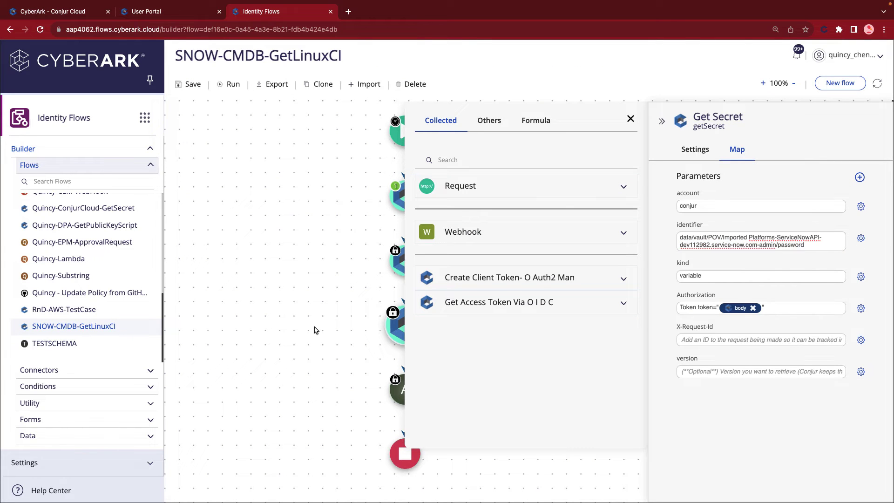
left_click(631, 119)
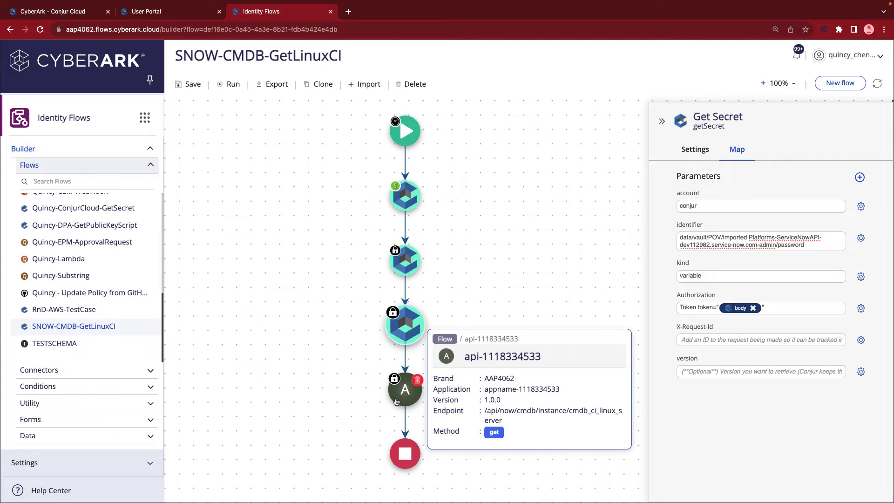
left_click(395, 402)
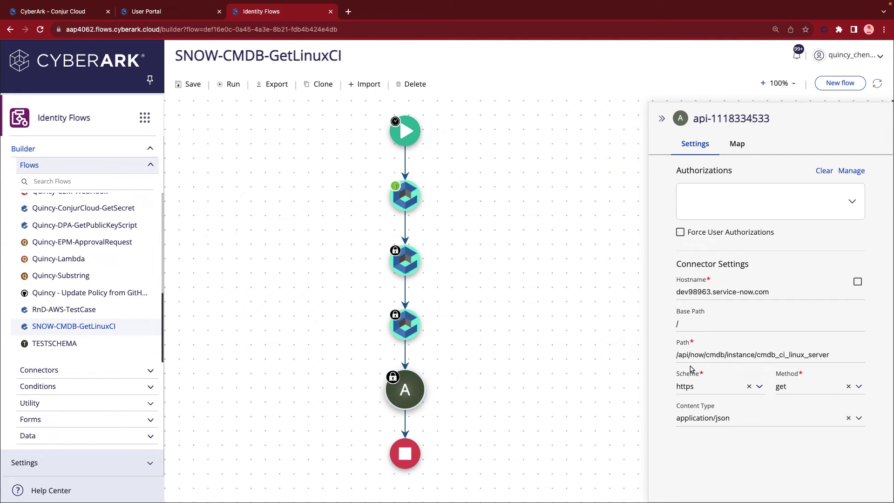
triple_click(808, 359)
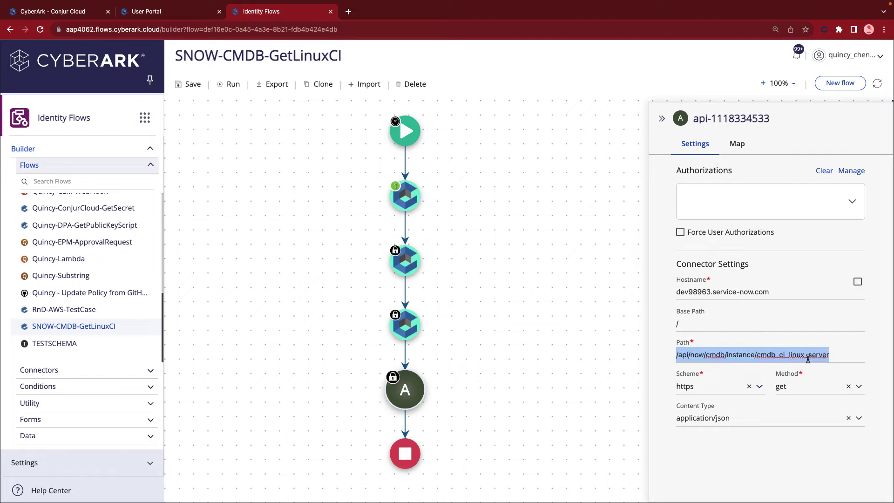
left_click(737, 144)
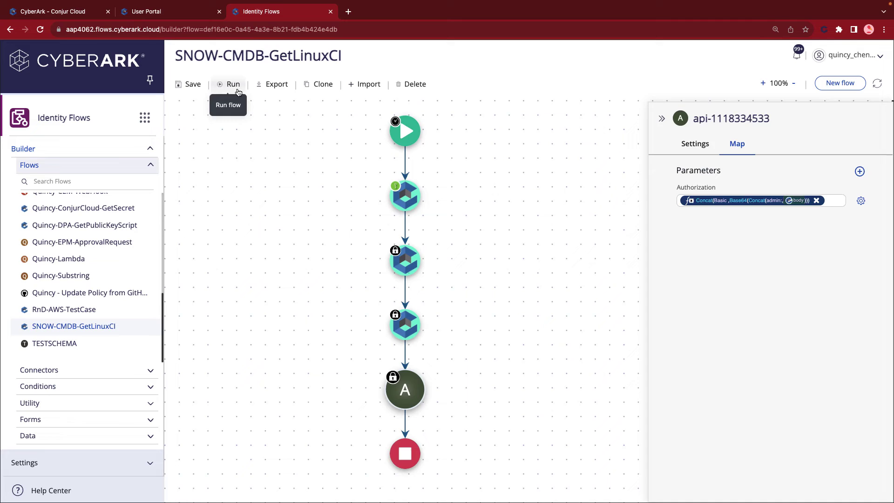
Run SNOW-CMDB-GetLinuxCI until 'Completed running flow!', then view recent runs under notifications
left_click(233, 84)
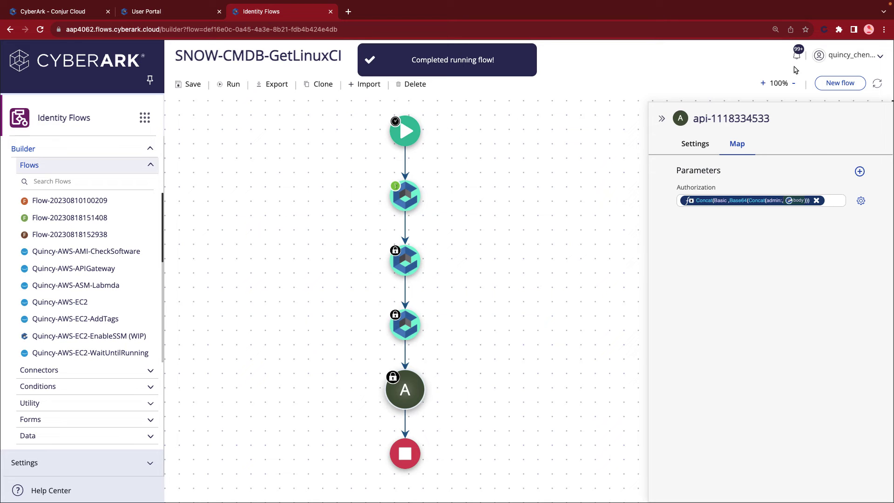
left_click(795, 61)
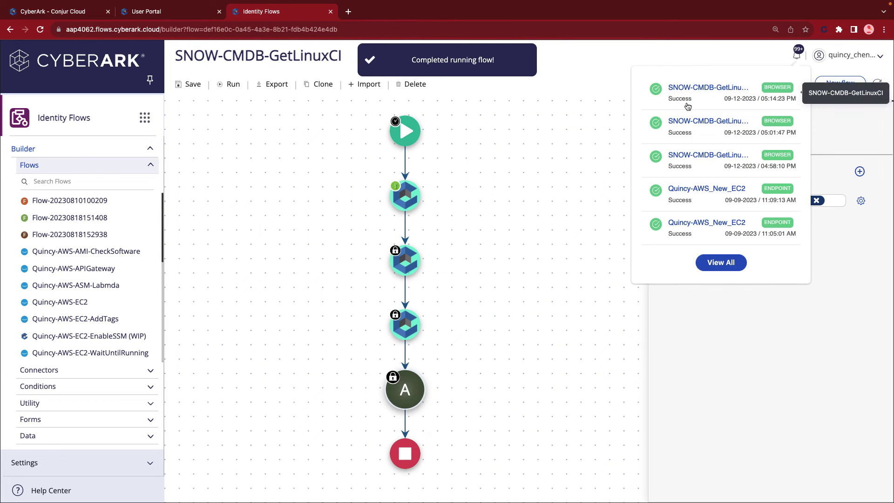
left_click(687, 105)
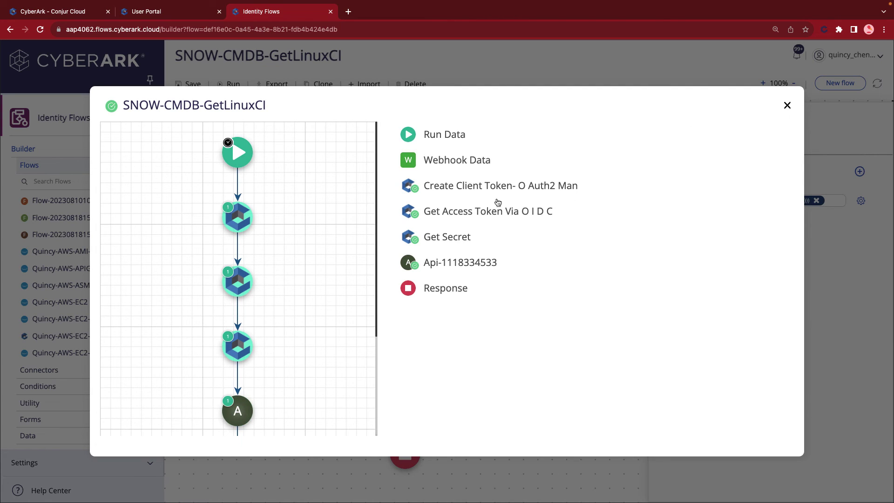
left_click(472, 264)
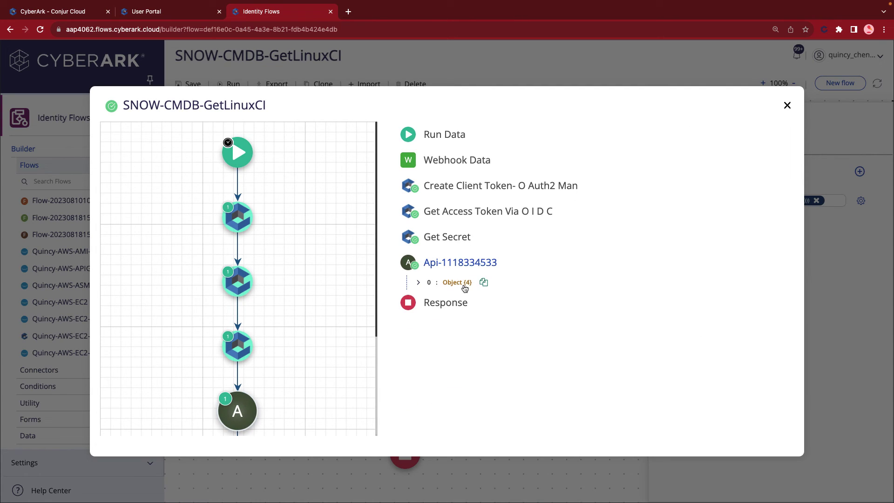
left_click(462, 283)
left_click(454, 326)
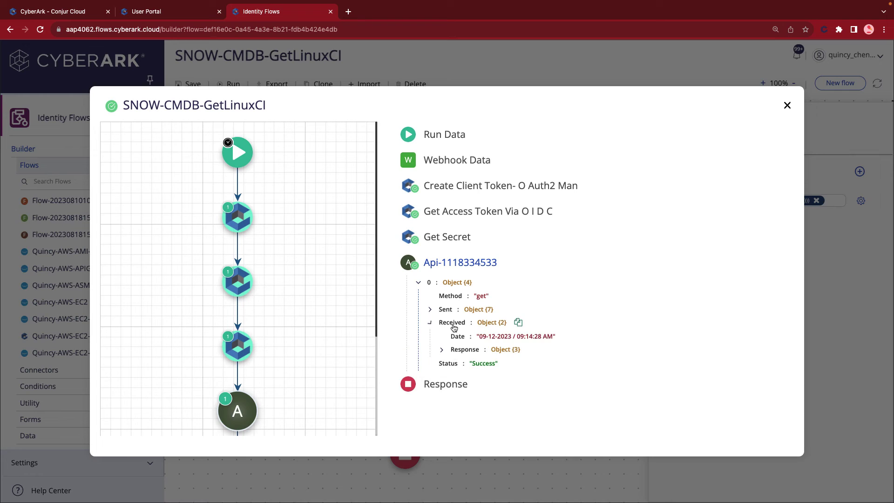
left_click(464, 350)
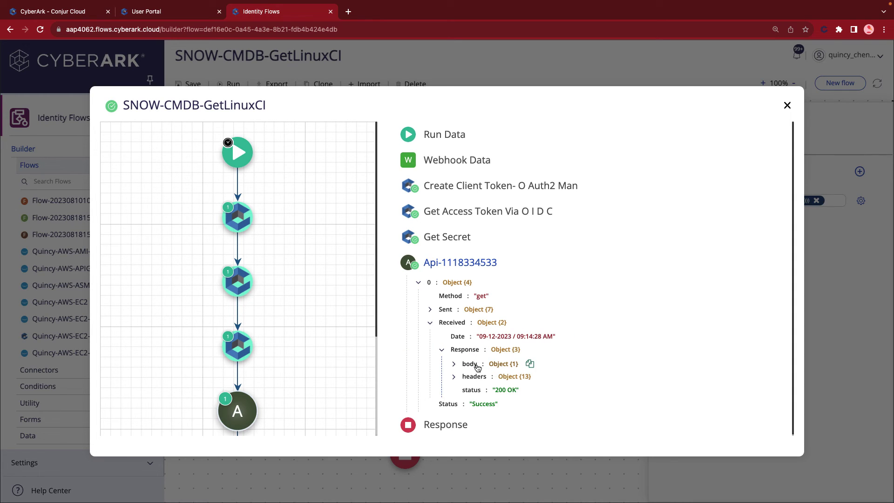
left_click(470, 364)
left_click(512, 381)
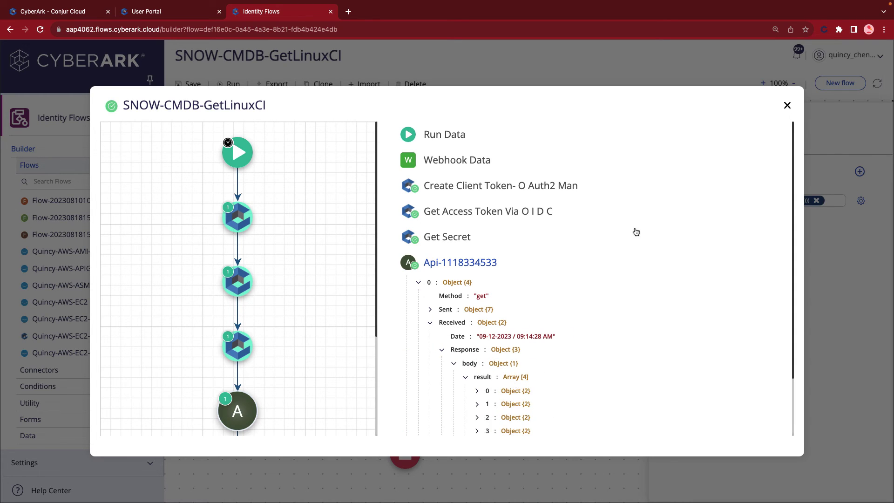
Expand result items 0–3 to show the four Linux CIs, including PS LinuxApp01
scroll(633, 242, "down", 1)
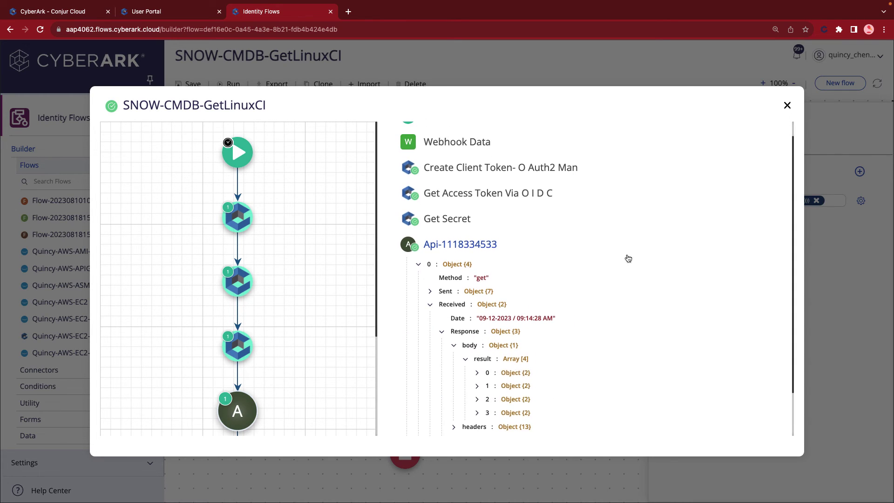
left_click(477, 373)
left_click(477, 414)
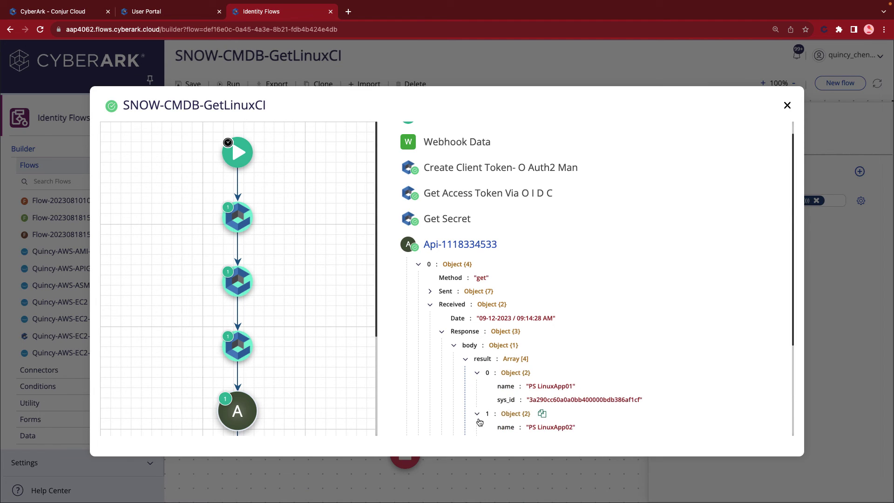
scroll(480, 417, "down", 6)
left_click(477, 320)
left_click(484, 363)
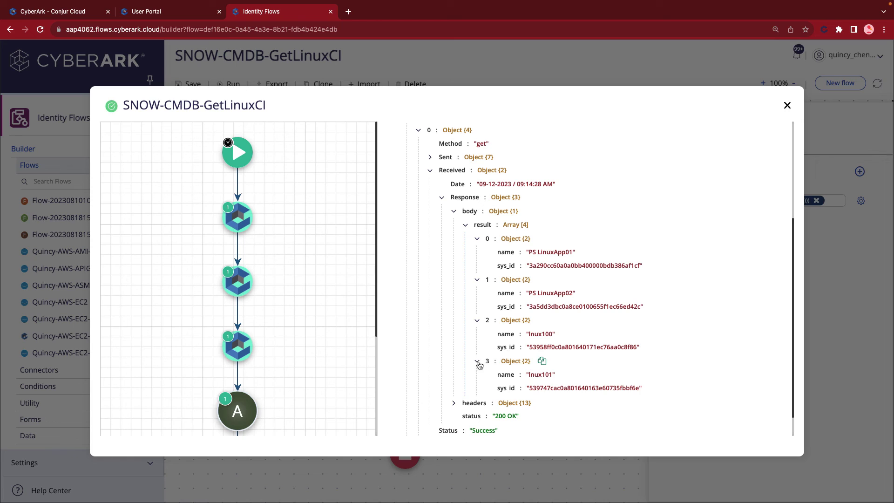